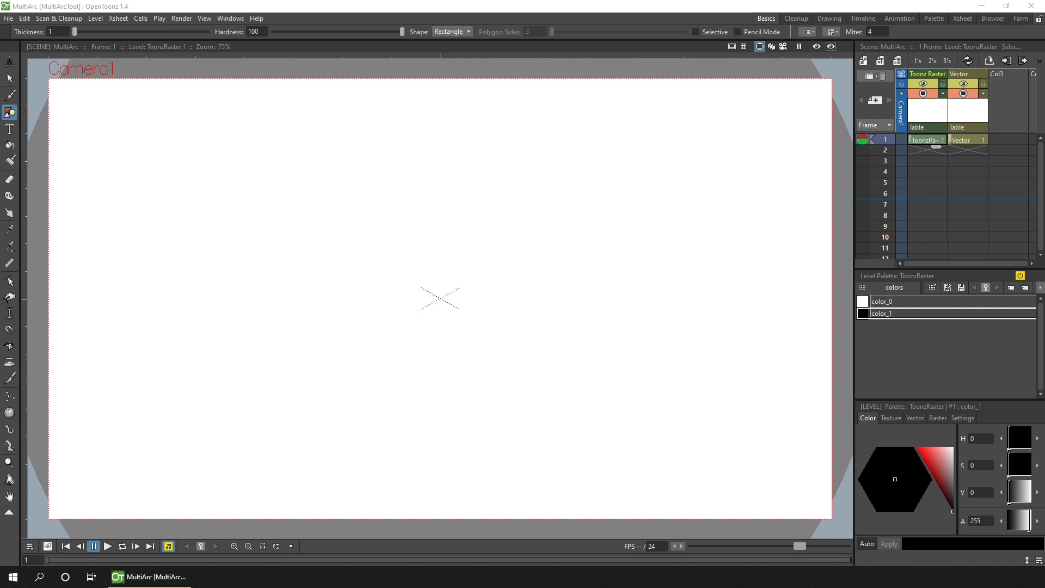
Switch the shape to Polyline and trace the arch's top, diagonal and right side corners
click(456, 33)
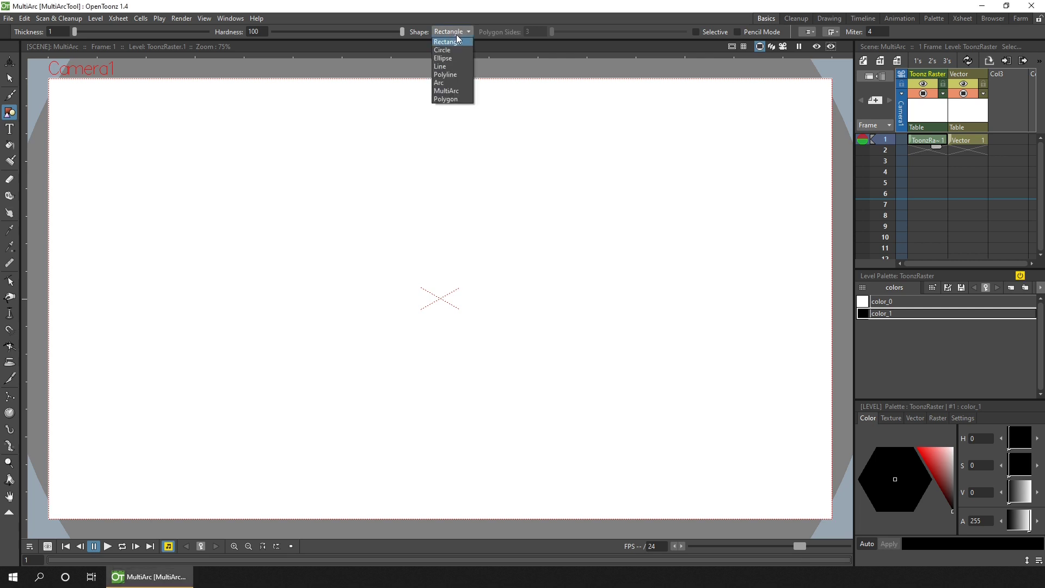
click(459, 74)
click(103, 107)
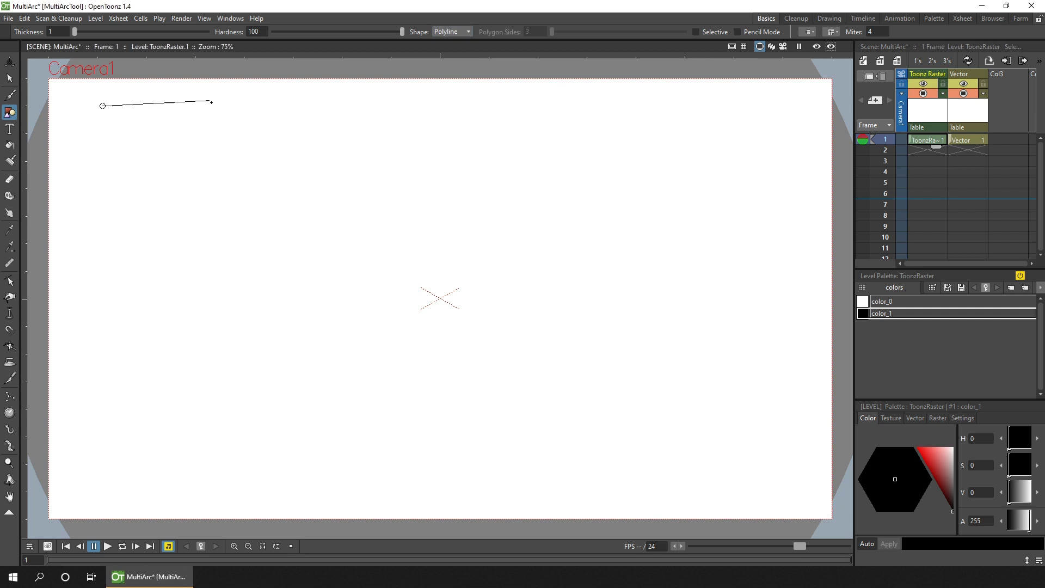
click(214, 104)
click(282, 194)
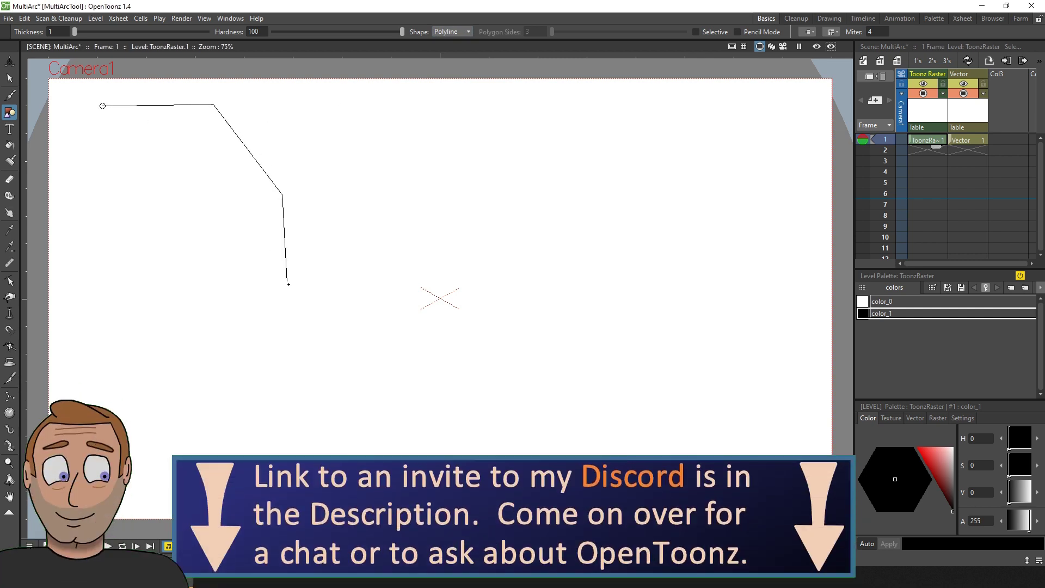
click(288, 284)
Trace the bottom, inner notch and left side, closing the polyline at its start point
click(206, 286)
click(203, 196)
click(119, 192)
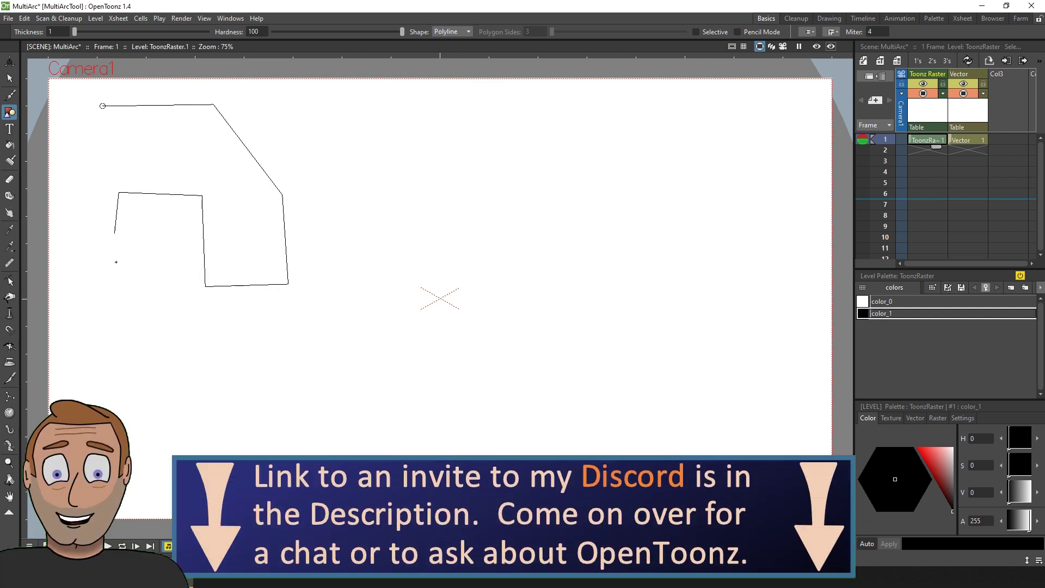
click(116, 261)
click(68, 247)
click(103, 105)
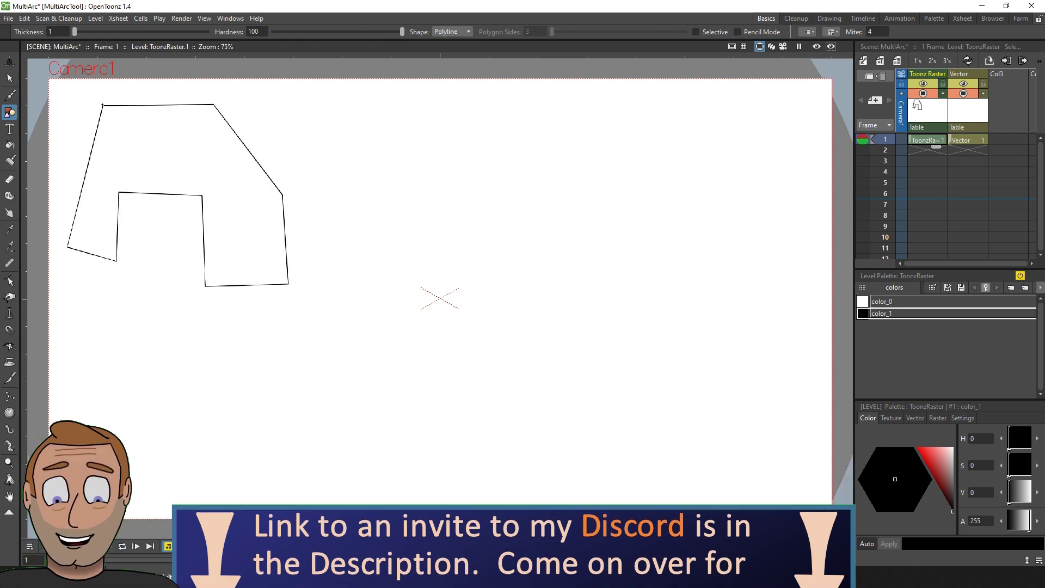
click(454, 32)
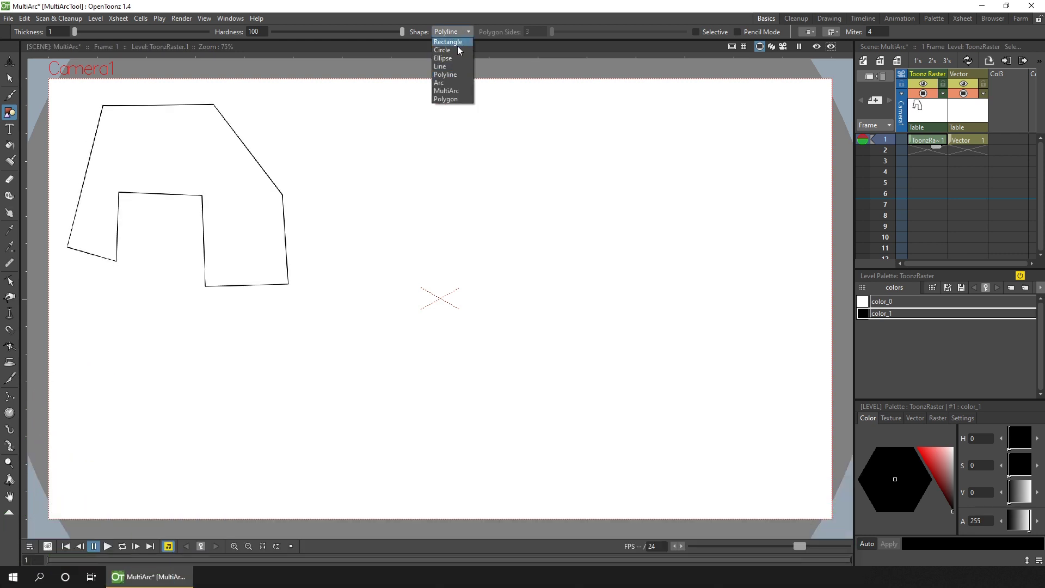
Switch to Arc, add a red color_2 style, and draw red arcs over the outline's right edges
click(449, 83)
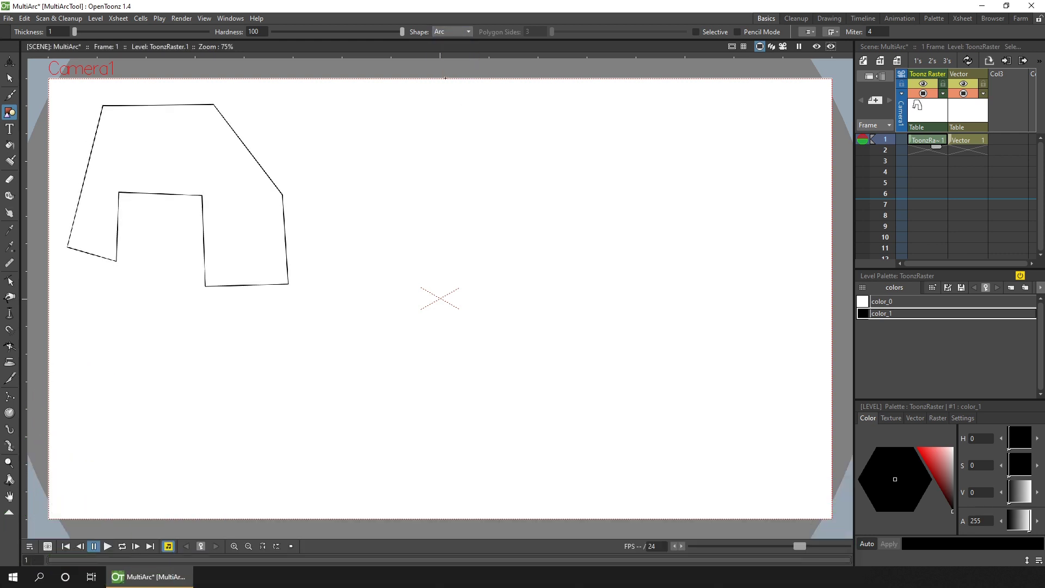
click(1011, 288)
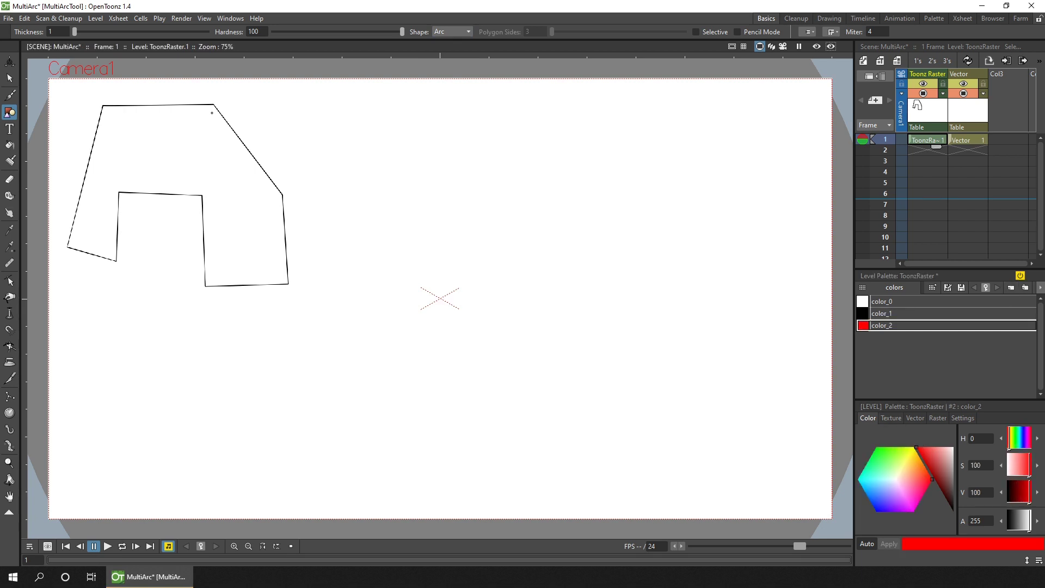
drag(215, 103, 283, 194)
click(288, 284)
Draw a red rounded square from four arcs: top, right, bottom and left
drag(341, 120, 424, 117)
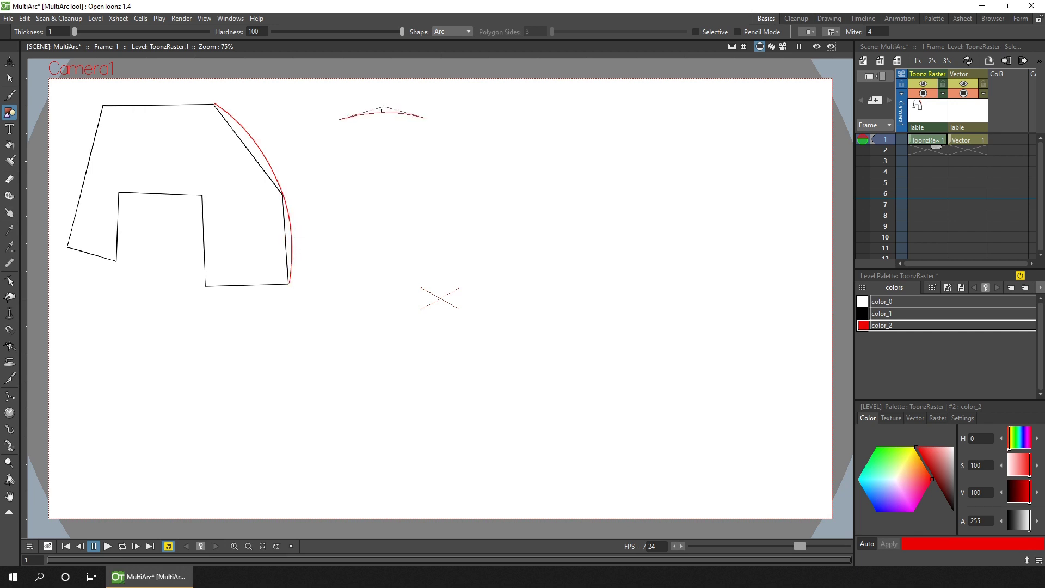
drag(425, 117, 429, 174)
drag(419, 177, 345, 175)
click(391, 182)
drag(345, 174, 339, 118)
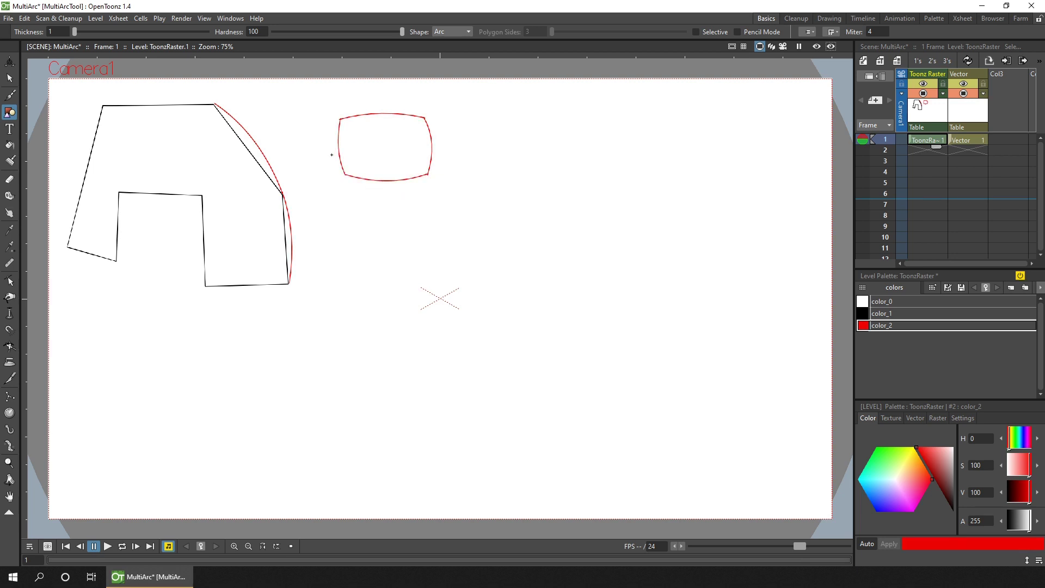
Switch to MultiArc and draw the shape's curved top arc right of the square
click(461, 31)
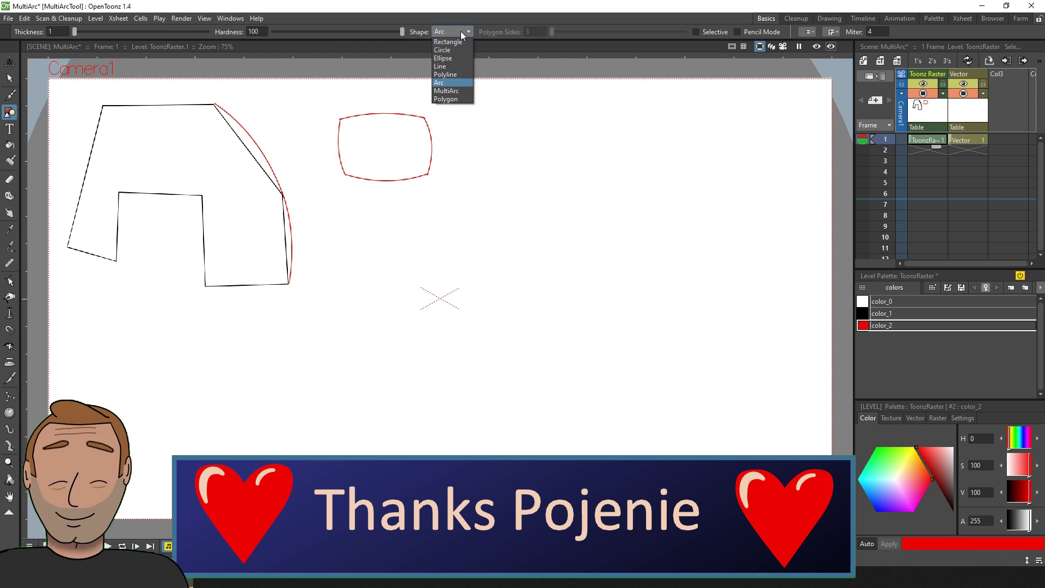
click(462, 91)
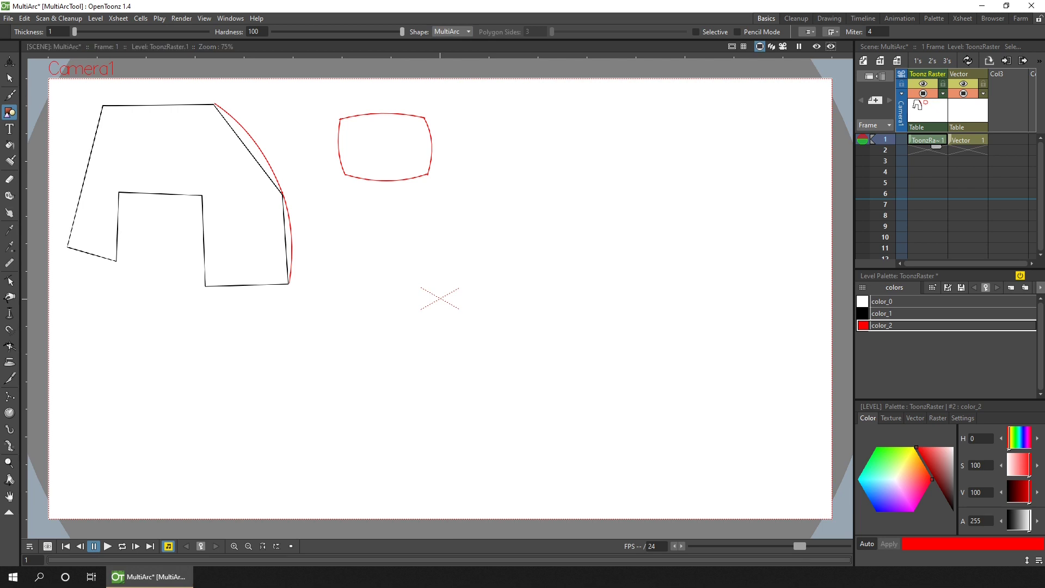
click(517, 112)
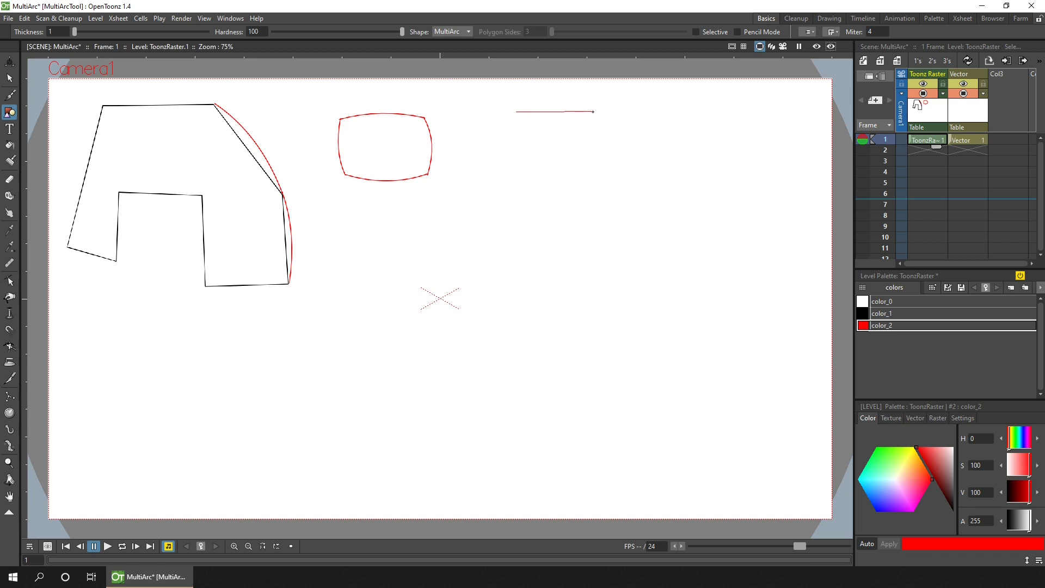
click(594, 112)
click(556, 90)
Add the curved right-hand and bottom arcs, then place a point further left
click(594, 174)
click(606, 144)
click(529, 189)
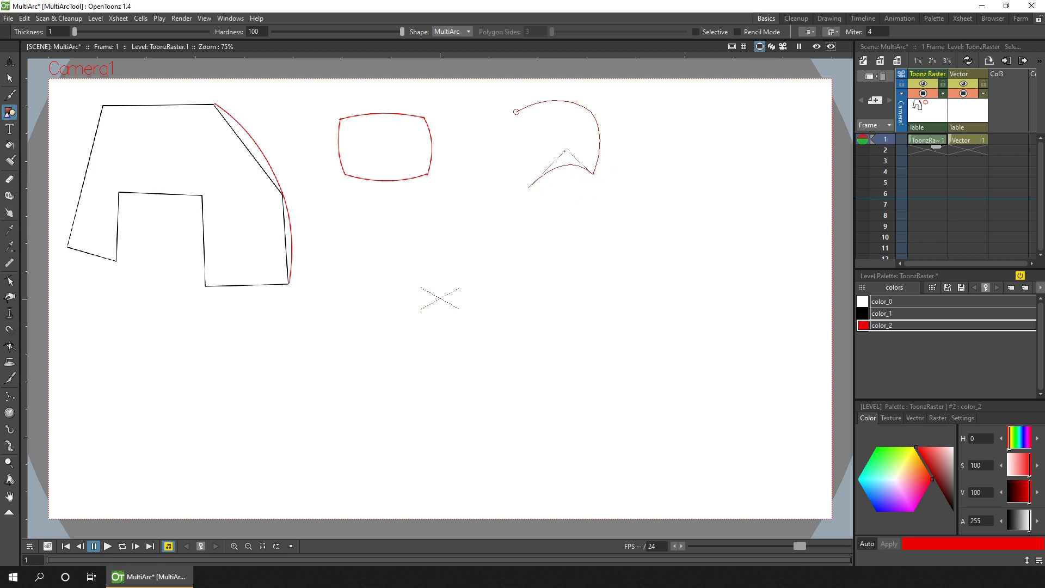
click(558, 152)
click(475, 160)
Close the red multi-arc shape at its start point, then make the Vector level active
click(516, 112)
click(525, 138)
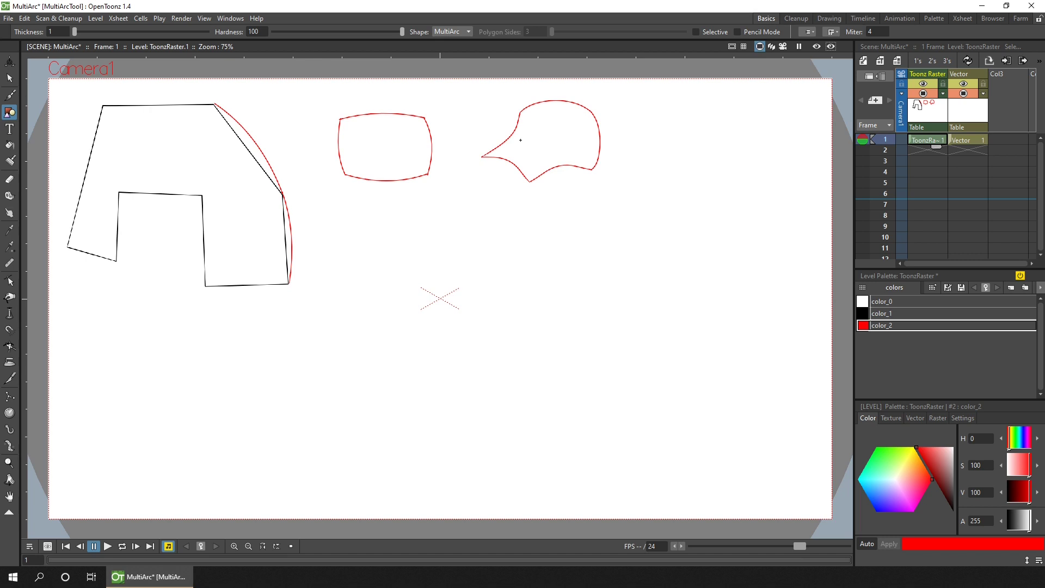
click(972, 140)
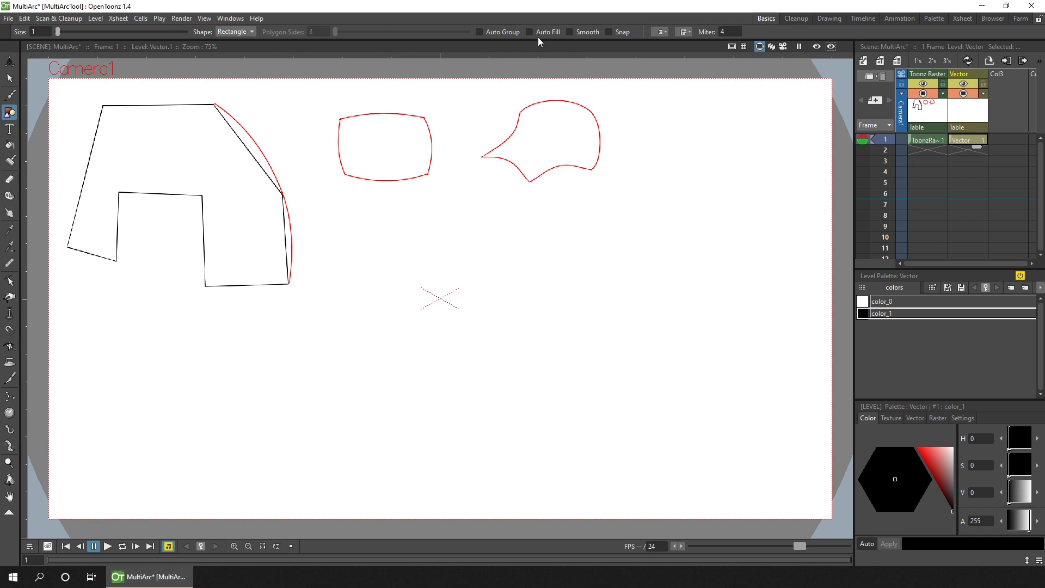
With MultiArc, draw a closed rounded square mid-canvas whose top, right, bottom and left edges bulge outward
click(244, 34)
click(246, 92)
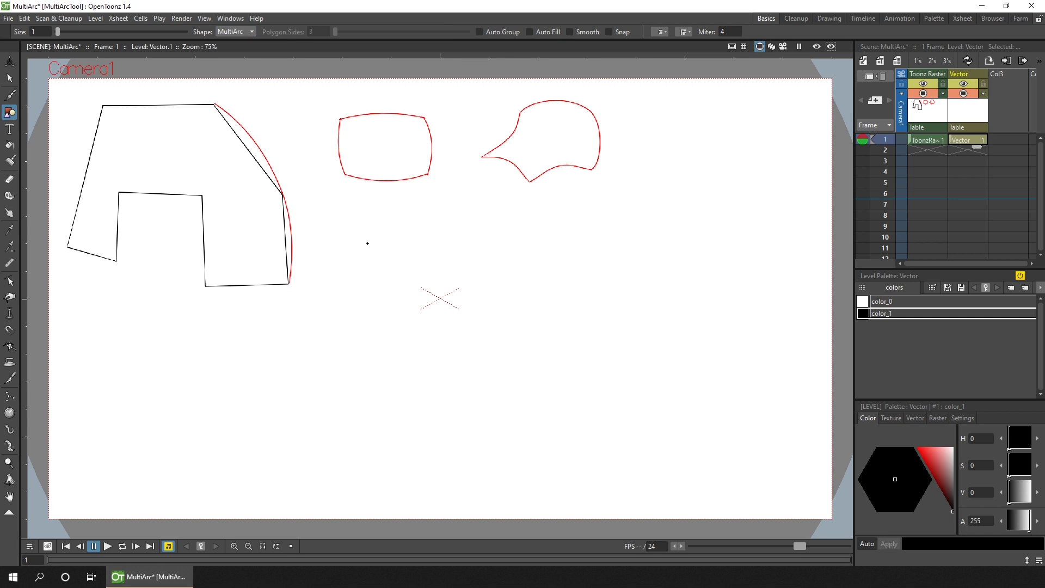
drag(354, 242, 518, 242)
click(434, 209)
click(523, 360)
click(547, 302)
click(362, 356)
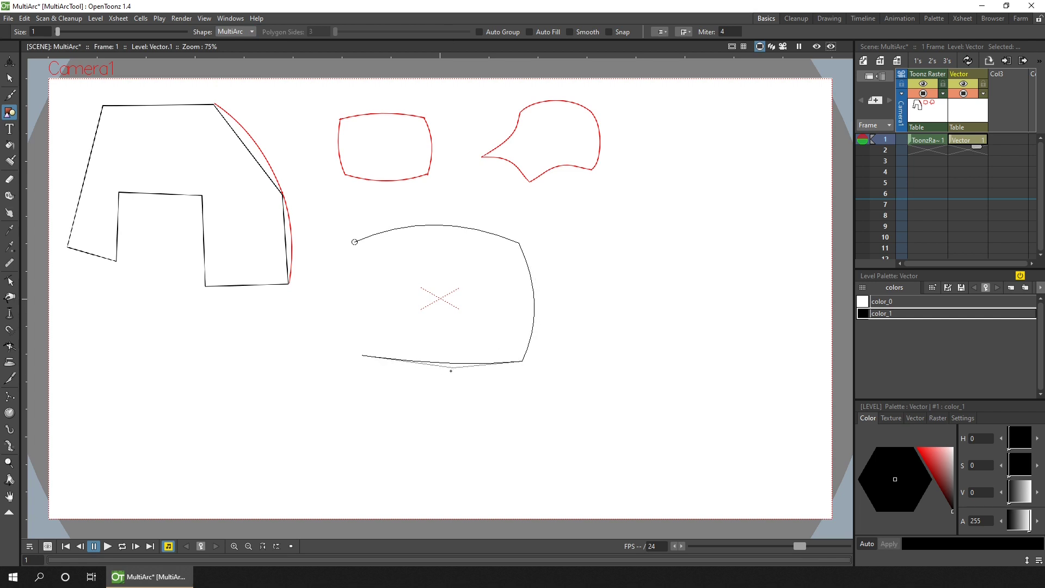
click(444, 375)
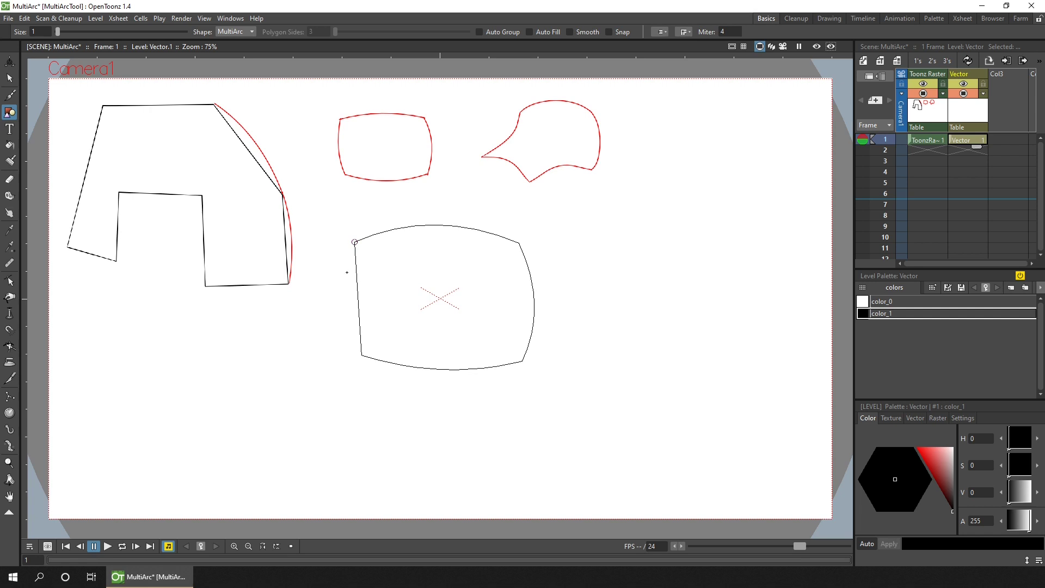
click(333, 313)
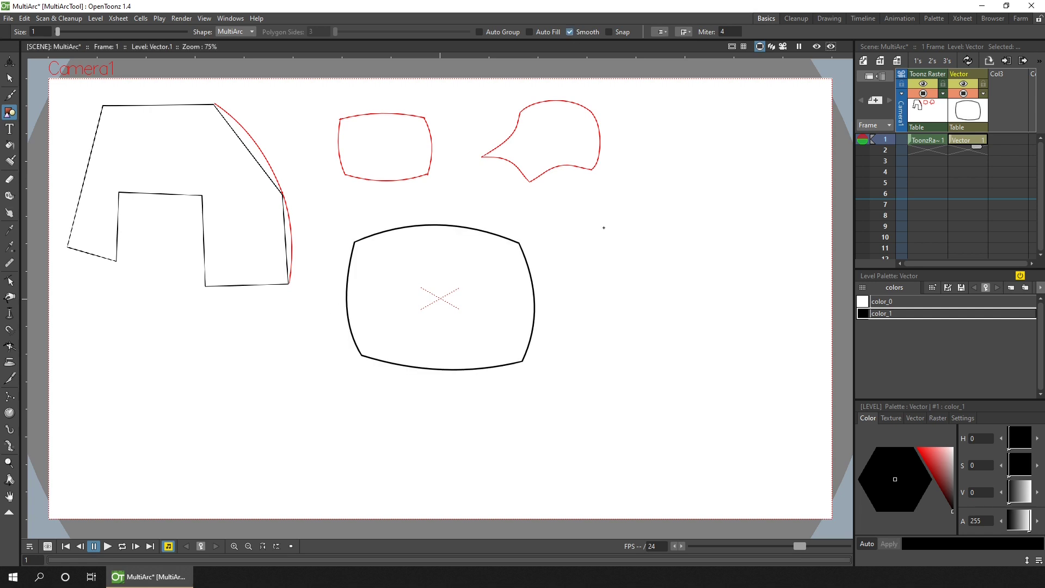
Draw a wider closed MultiArc rounded rectangle right of the first, with all four edges bulging outward
drag(587, 237, 788, 235)
click(681, 208)
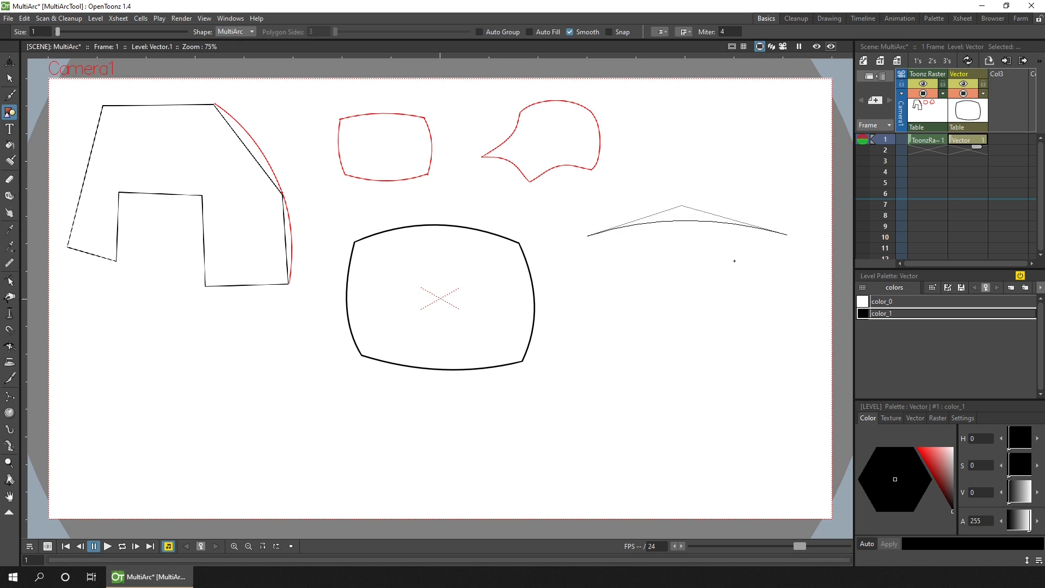
click(790, 359)
click(802, 296)
click(594, 358)
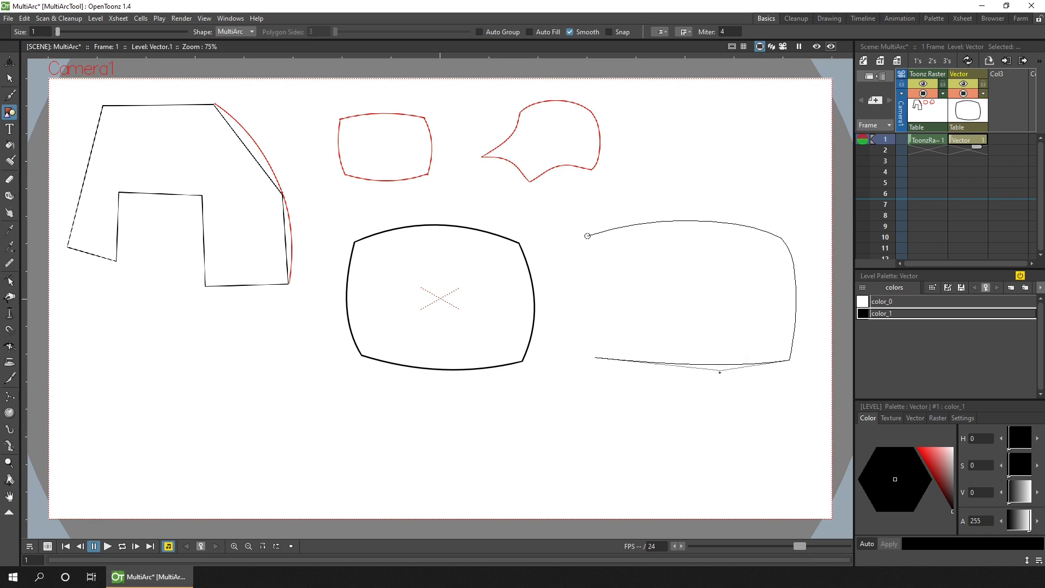
click(704, 374)
click(587, 235)
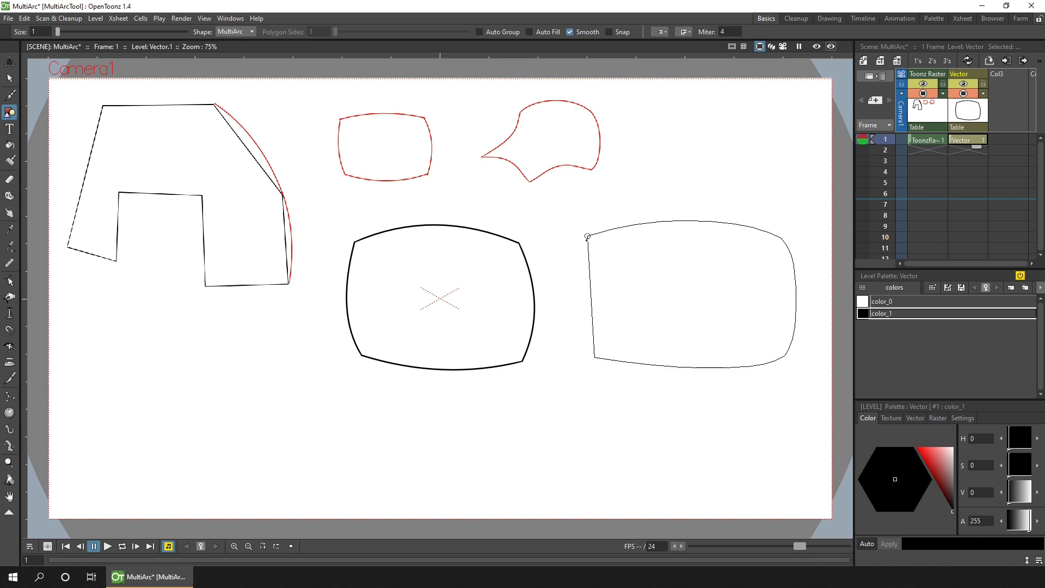
click(575, 292)
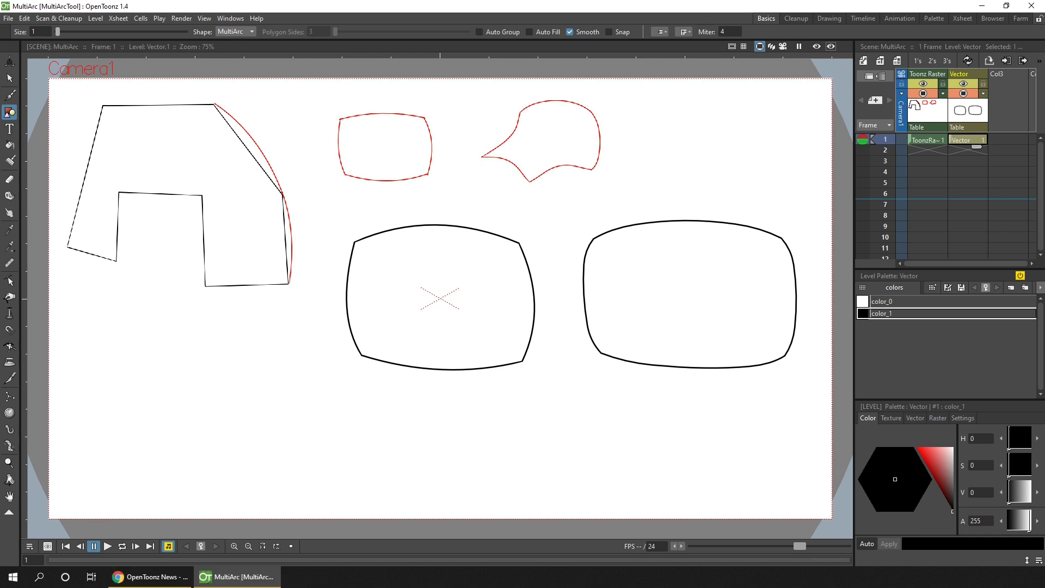
On frame 2, thicken the stroke and start an upper-left cloud with a flat bottom and bulging right side
click(968, 150)
drag(58, 32, 64, 31)
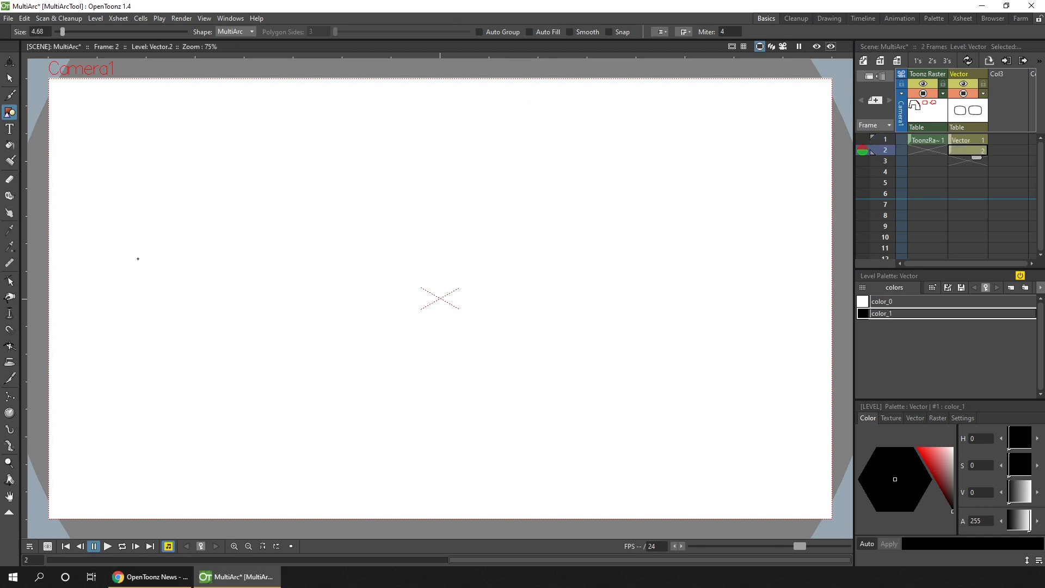
drag(107, 282, 494, 280)
click(263, 295)
click(473, 221)
click(536, 253)
click(462, 163)
click(520, 201)
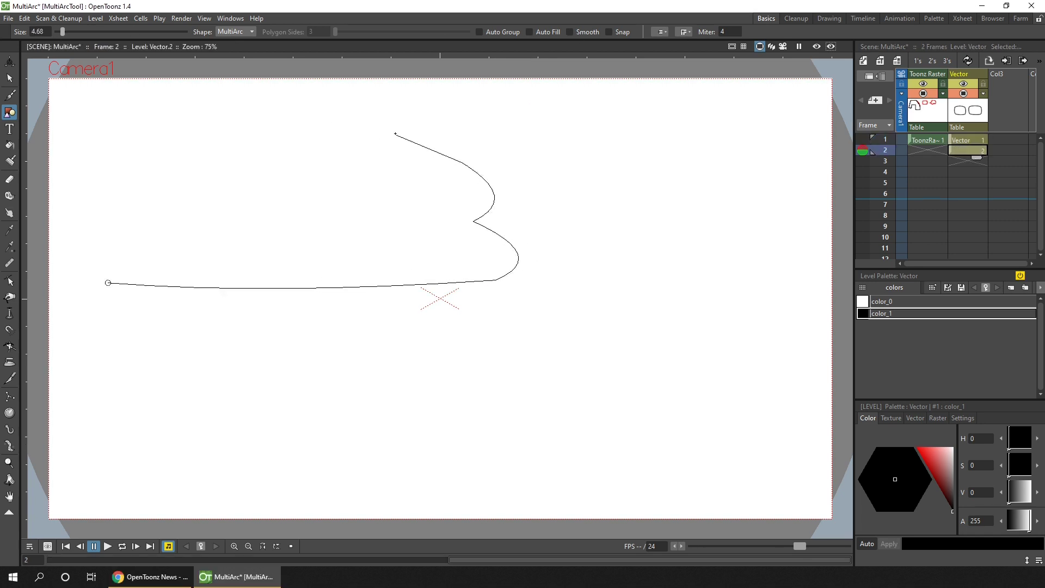
Finish the first cloud's scalloped top and bumpy left side, closing it at the start
click(394, 131)
click(476, 116)
click(305, 134)
click(359, 90)
click(229, 138)
click(277, 82)
click(202, 111)
click(158, 213)
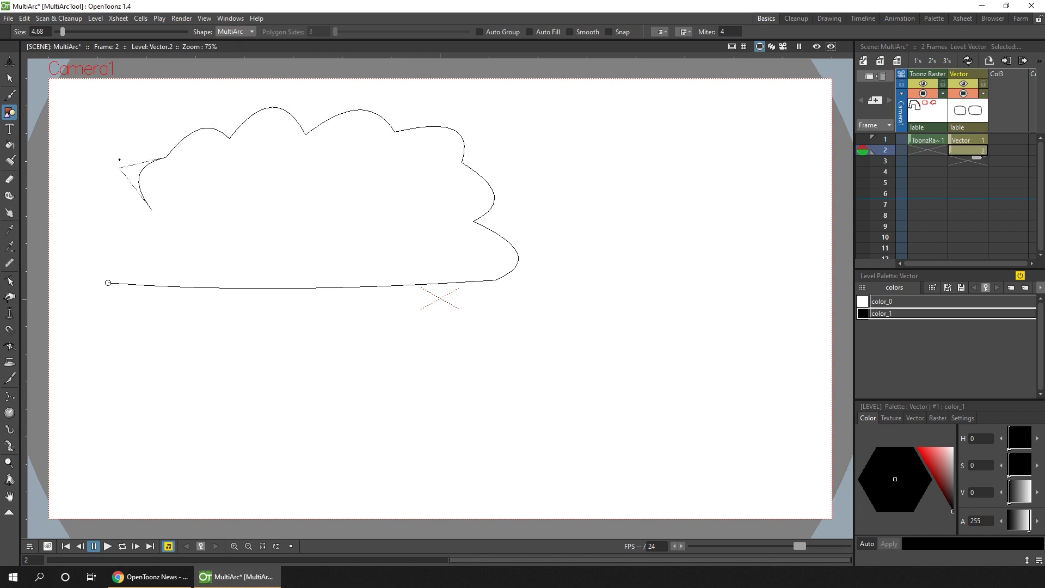
click(101, 177)
click(114, 235)
click(115, 196)
click(108, 282)
click(82, 254)
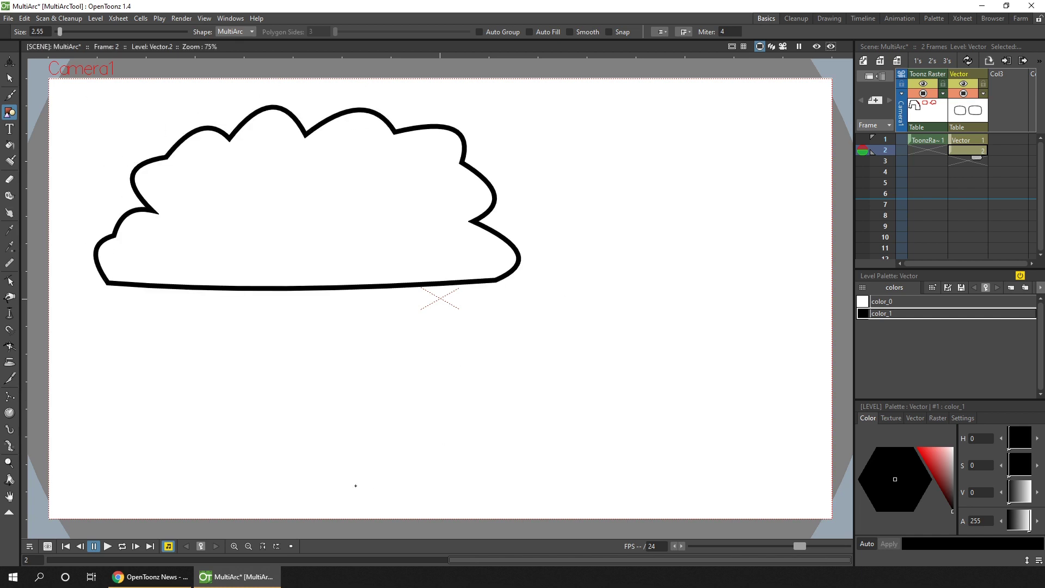
Draw a second lower-right cloud with a flat bottom and scalloped sides and top, then close it
drag(345, 488, 781, 487)
click(536, 494)
click(792, 455)
click(762, 421)
click(721, 348)
click(610, 321)
click(499, 331)
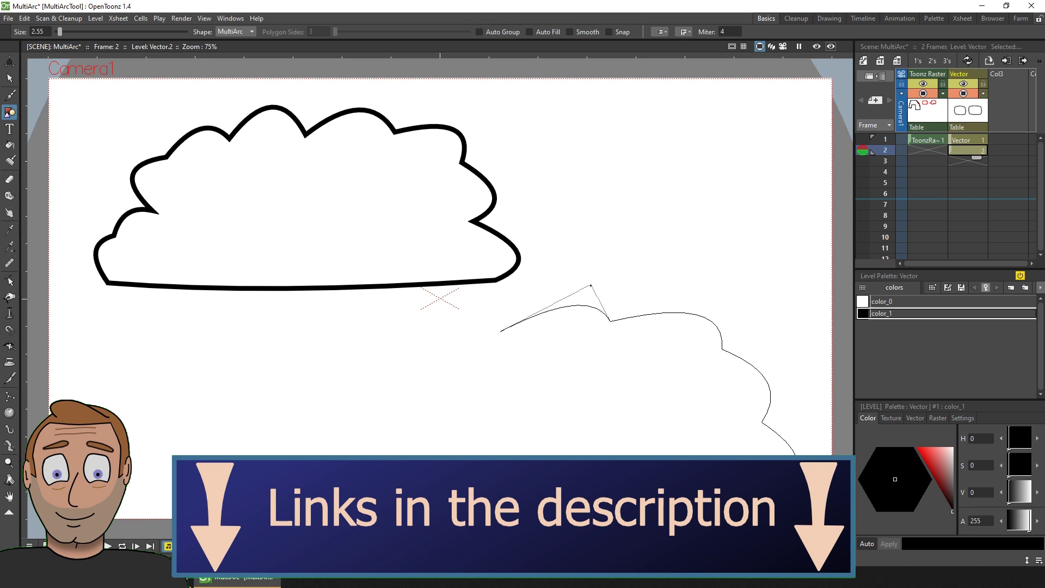
click(582, 296)
click(399, 406)
click(457, 327)
click(342, 445)
click(375, 400)
click(245, 454)
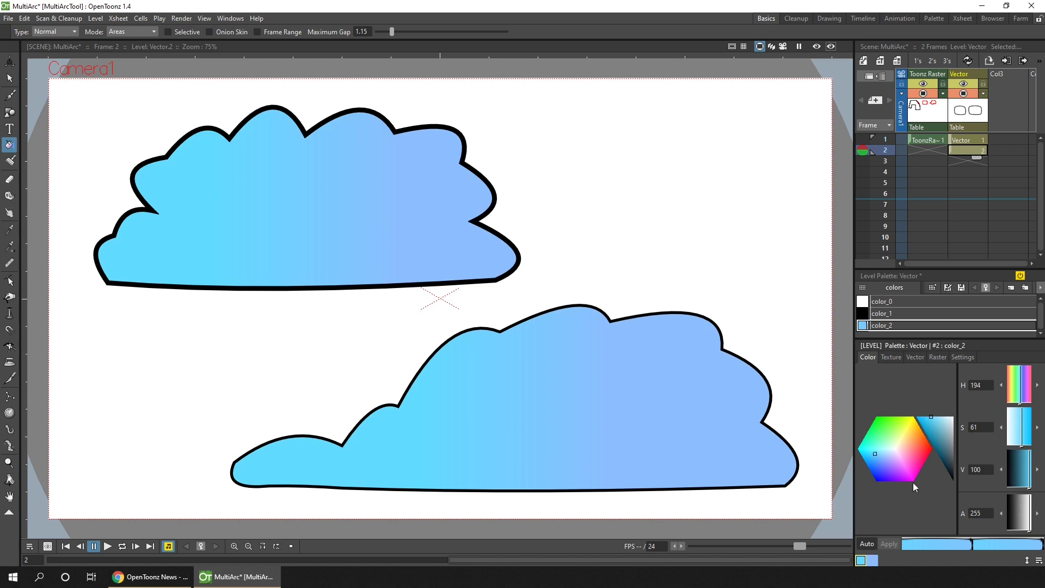
Make the clouds' gradient run diagonally from light cyan to a bluish grey
drag(912, 482, 951, 442)
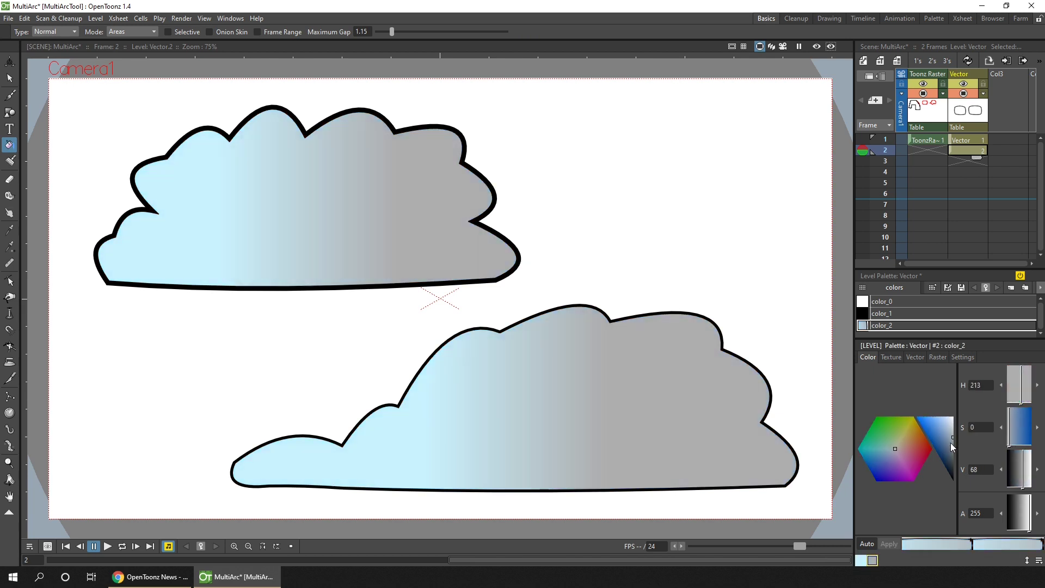
click(962, 357)
drag(980, 386, 1012, 386)
click(868, 358)
click(1026, 560)
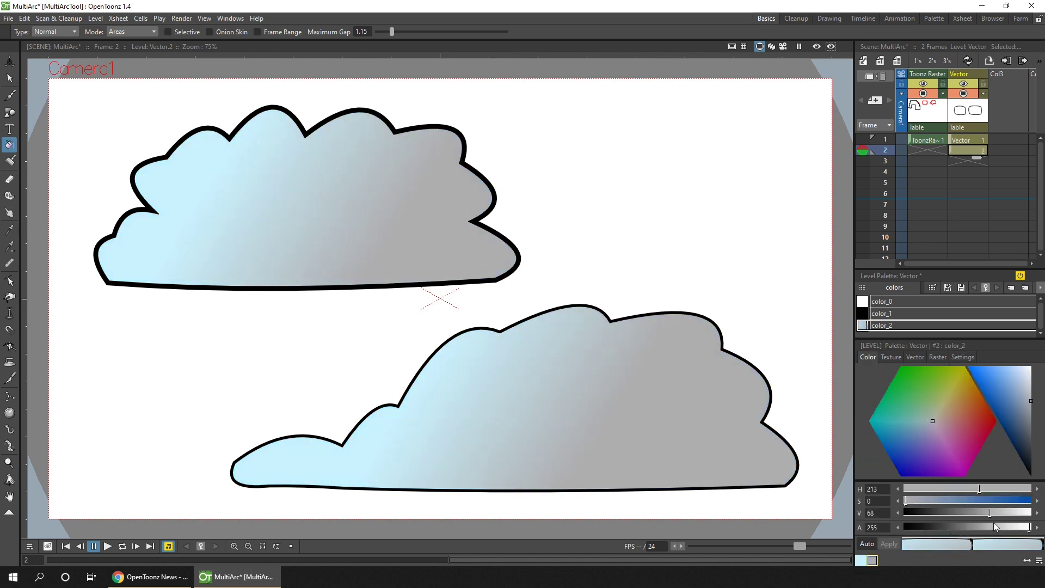
click(928, 500)
click(1003, 512)
Switch to rectangles and add a new background gradient style starting in light cyan
key(g)
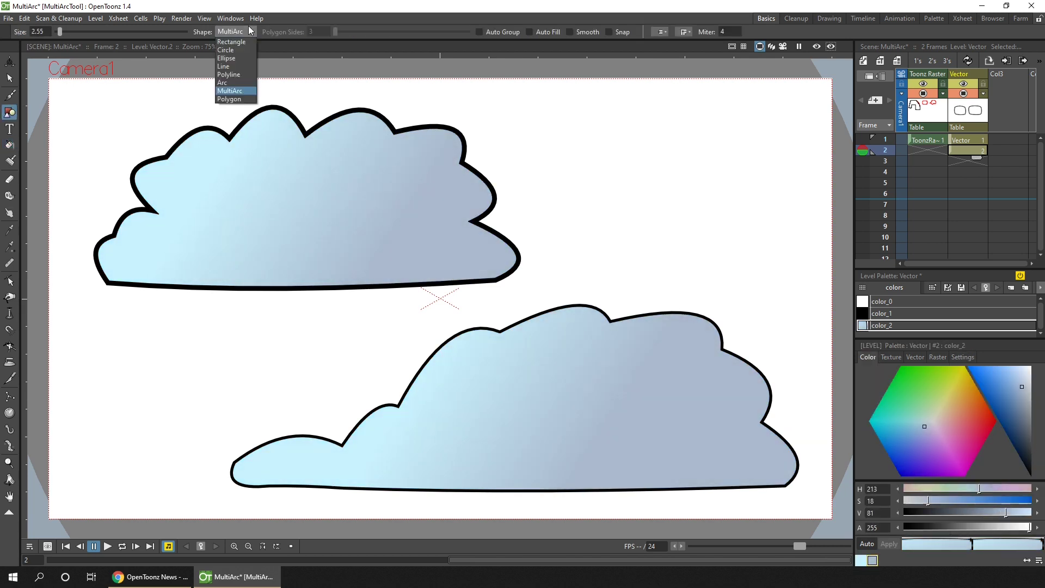
click(1011, 288)
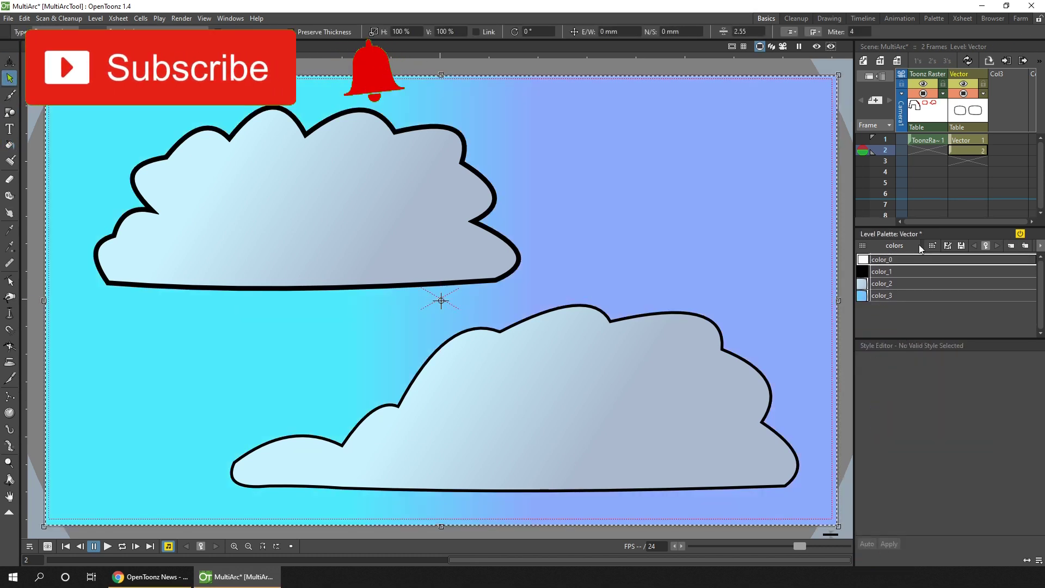
click(898, 295)
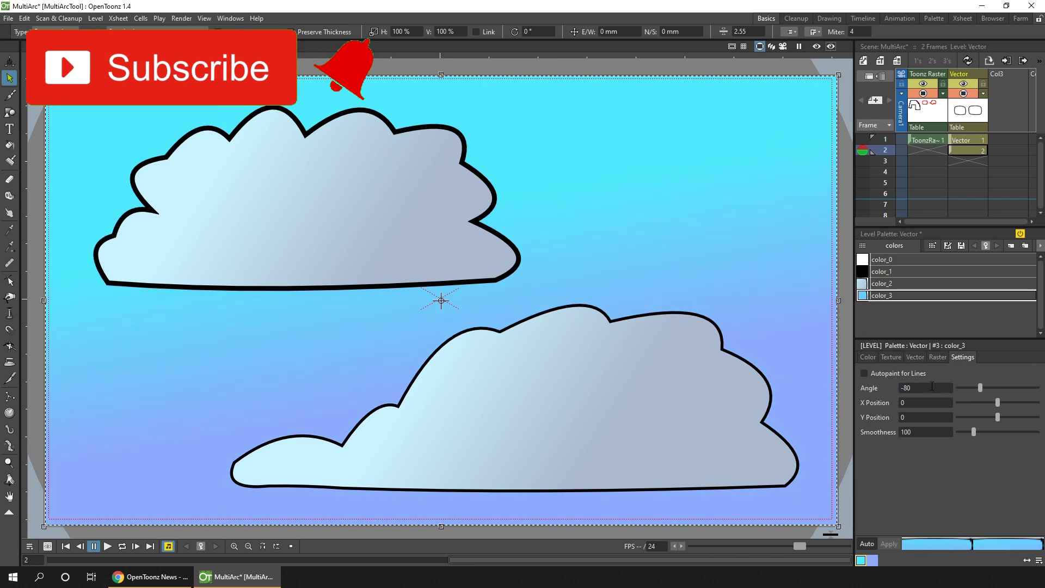